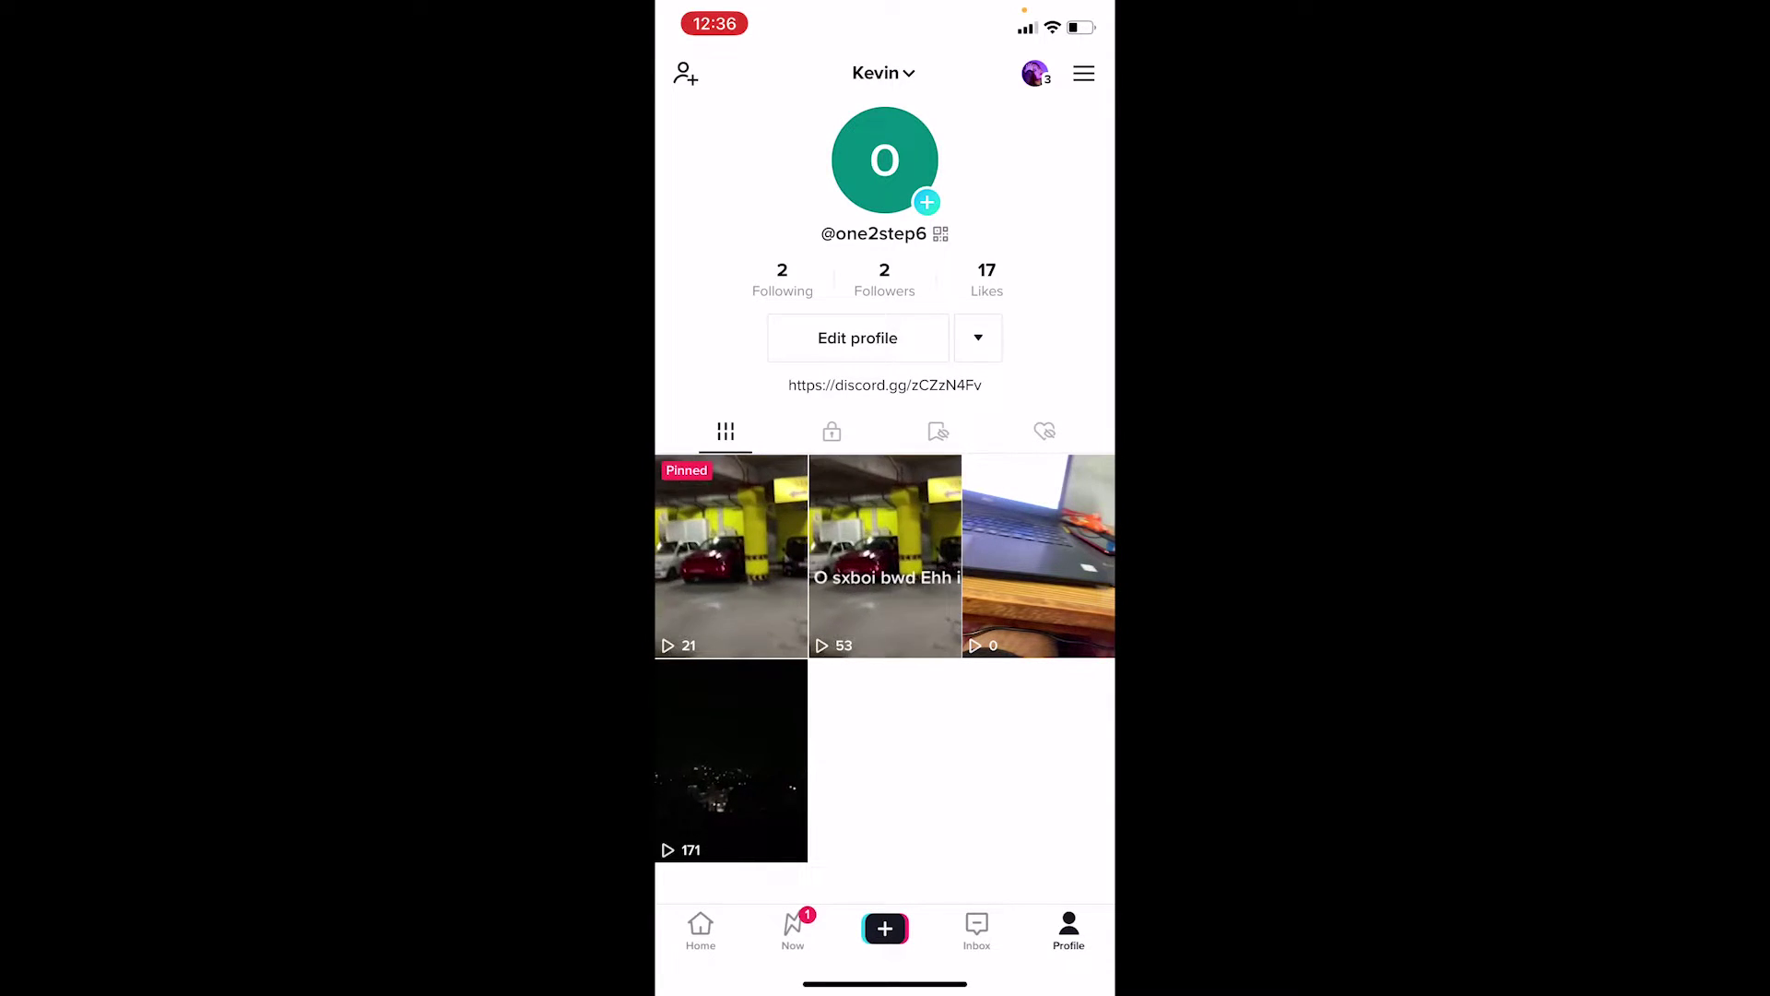
scroll(886, 554, "up", 1)
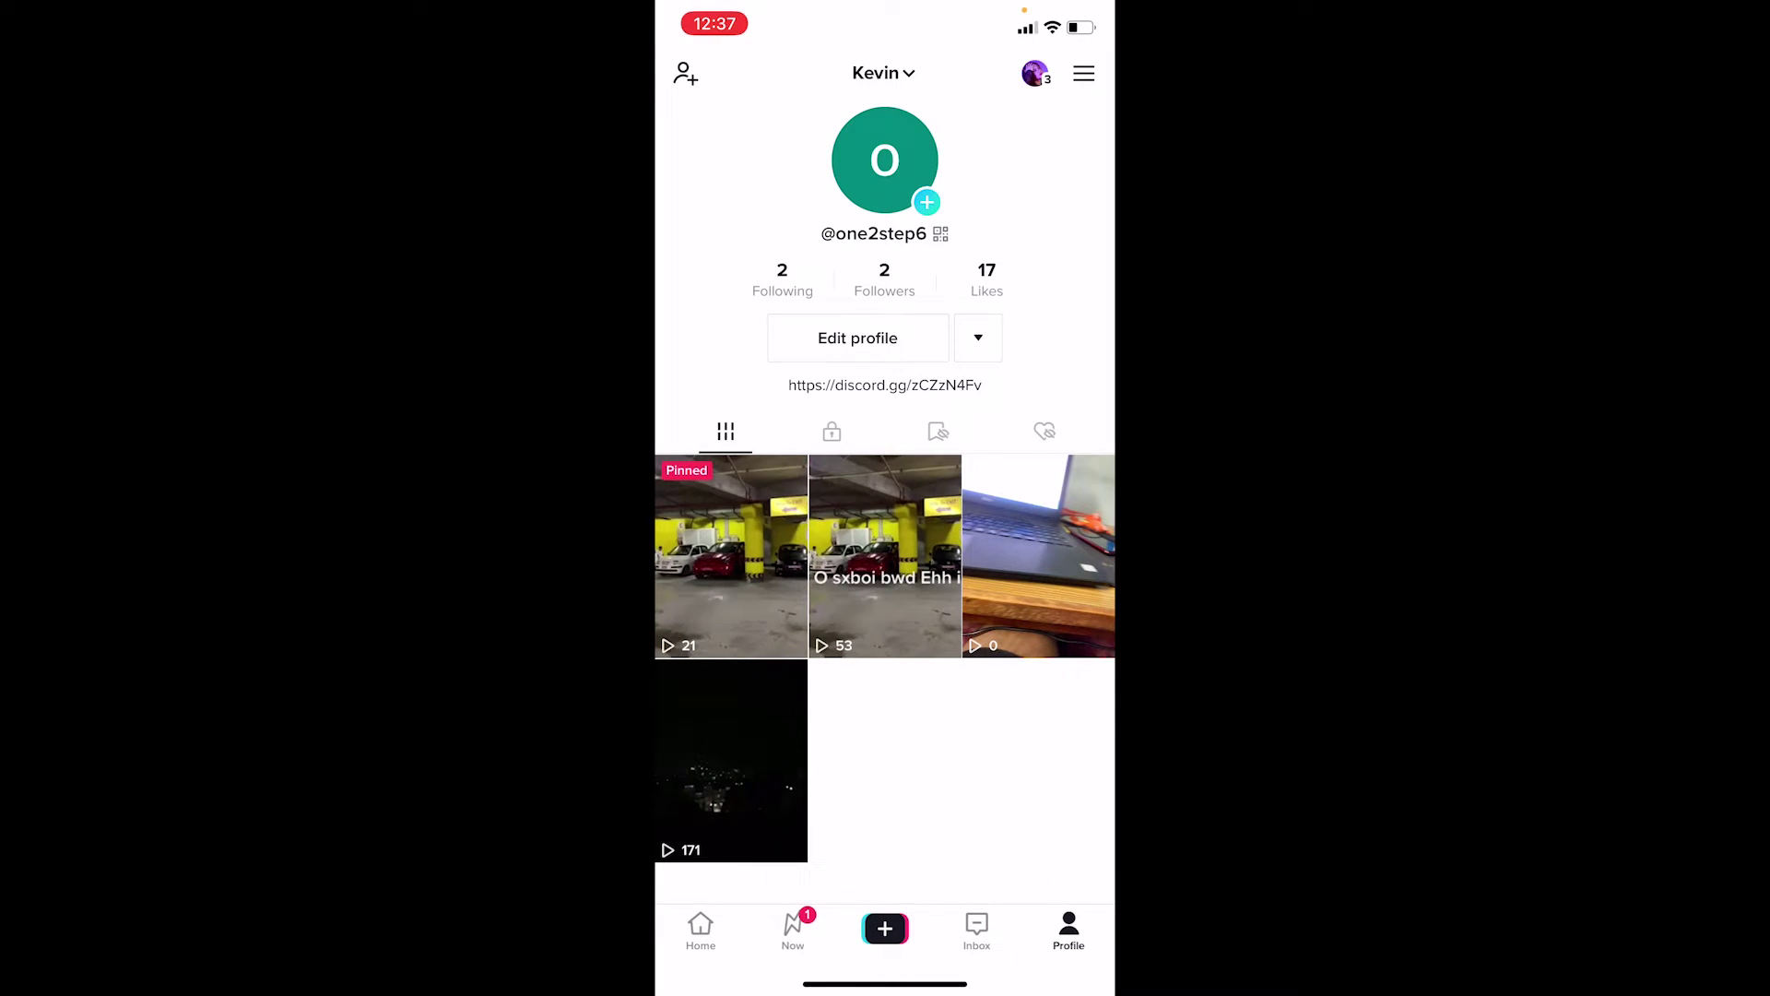
- Open the Username field from Edit profile and start erasing one2step6
left_click(858, 338)
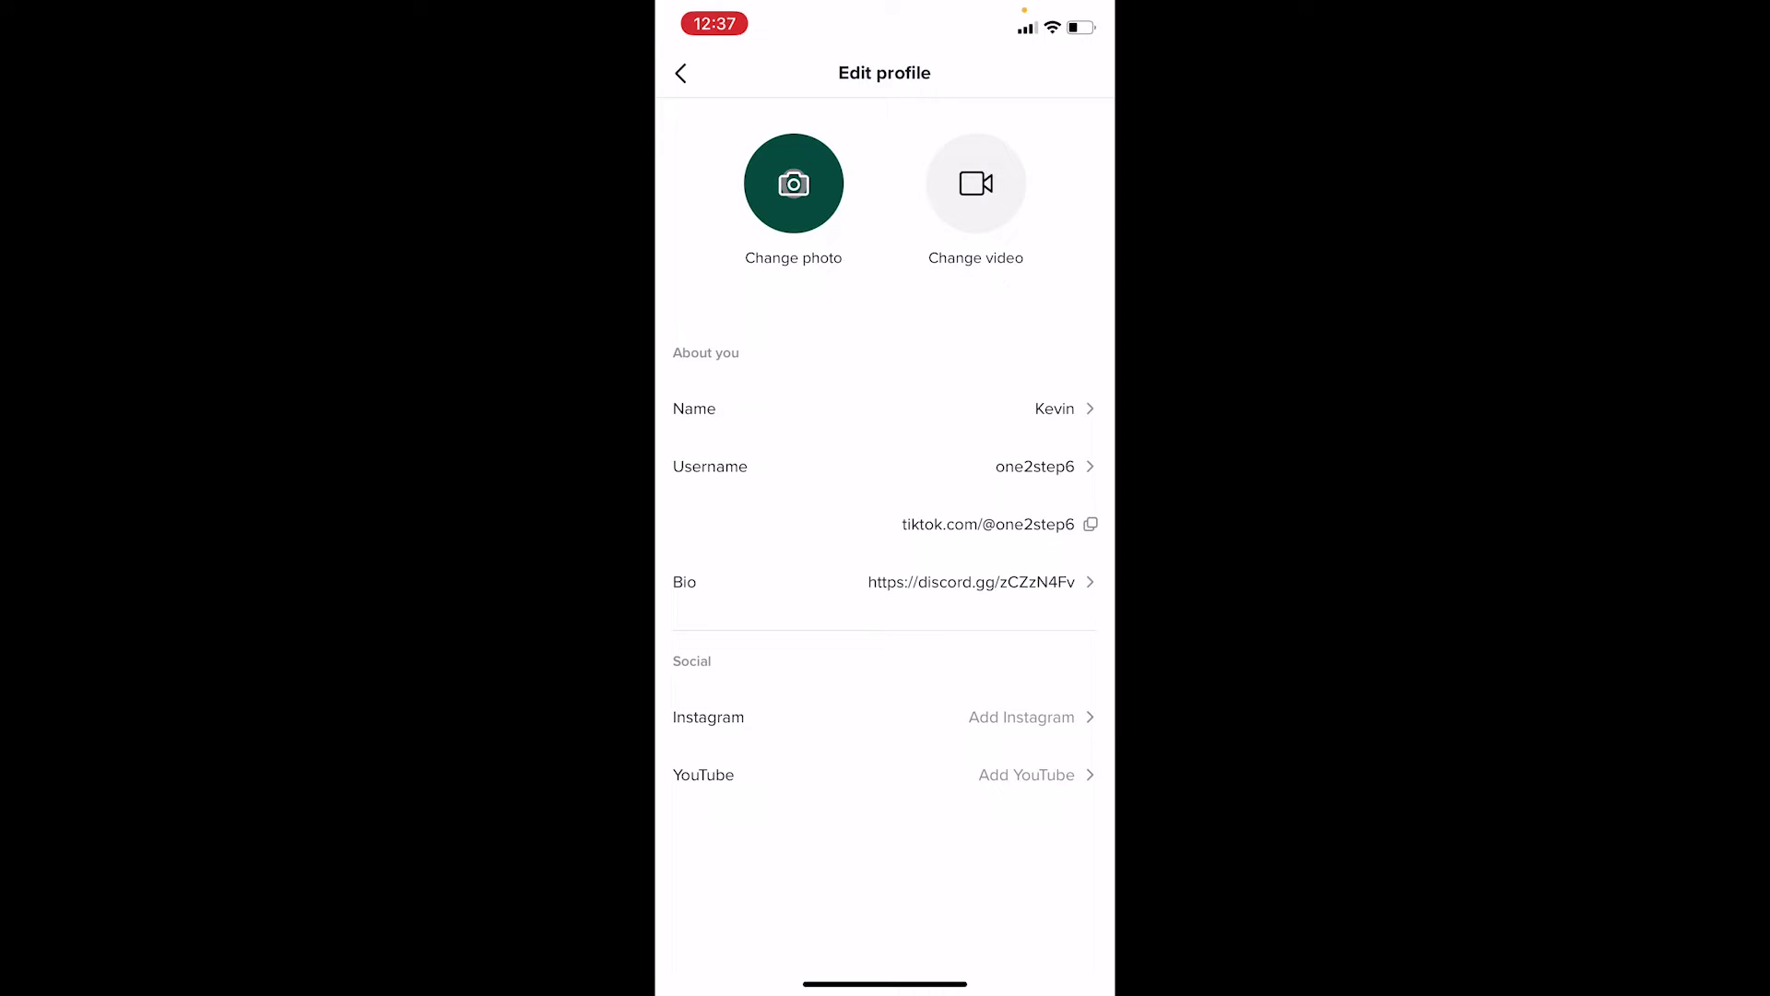
left_click(885, 465)
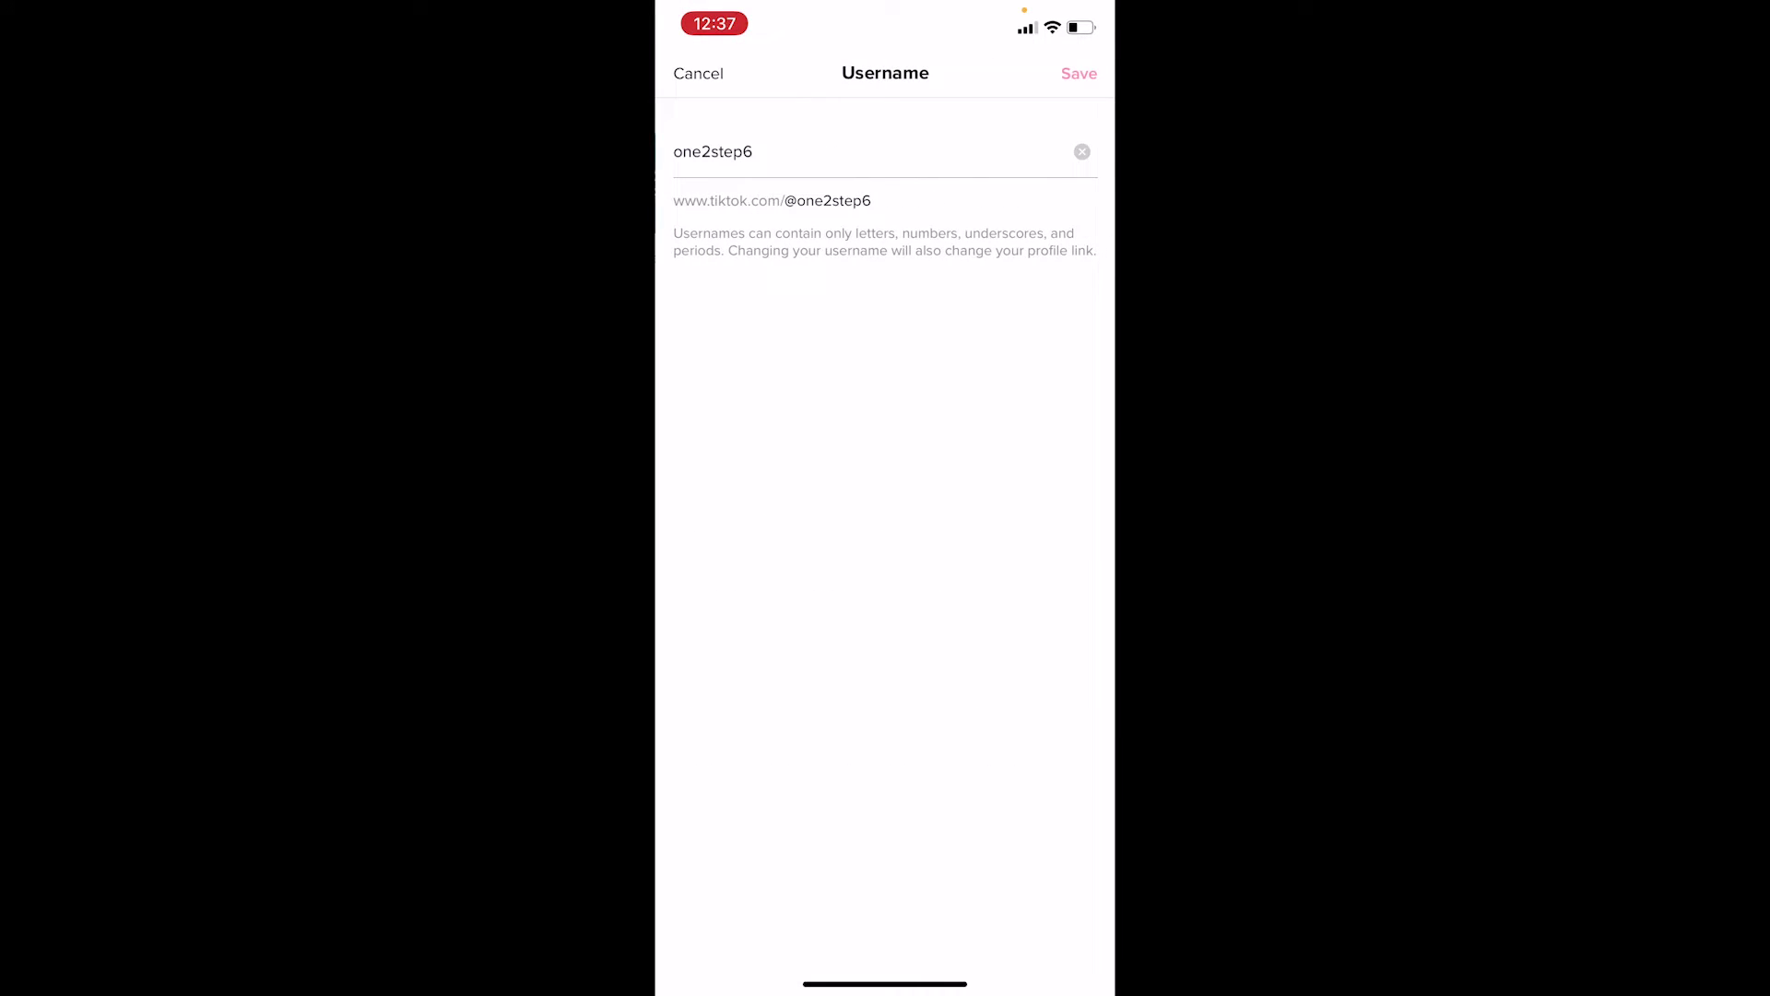
key("BackSpace")
key("BackSpace")
key("BackSpace")
key("BackSpace")
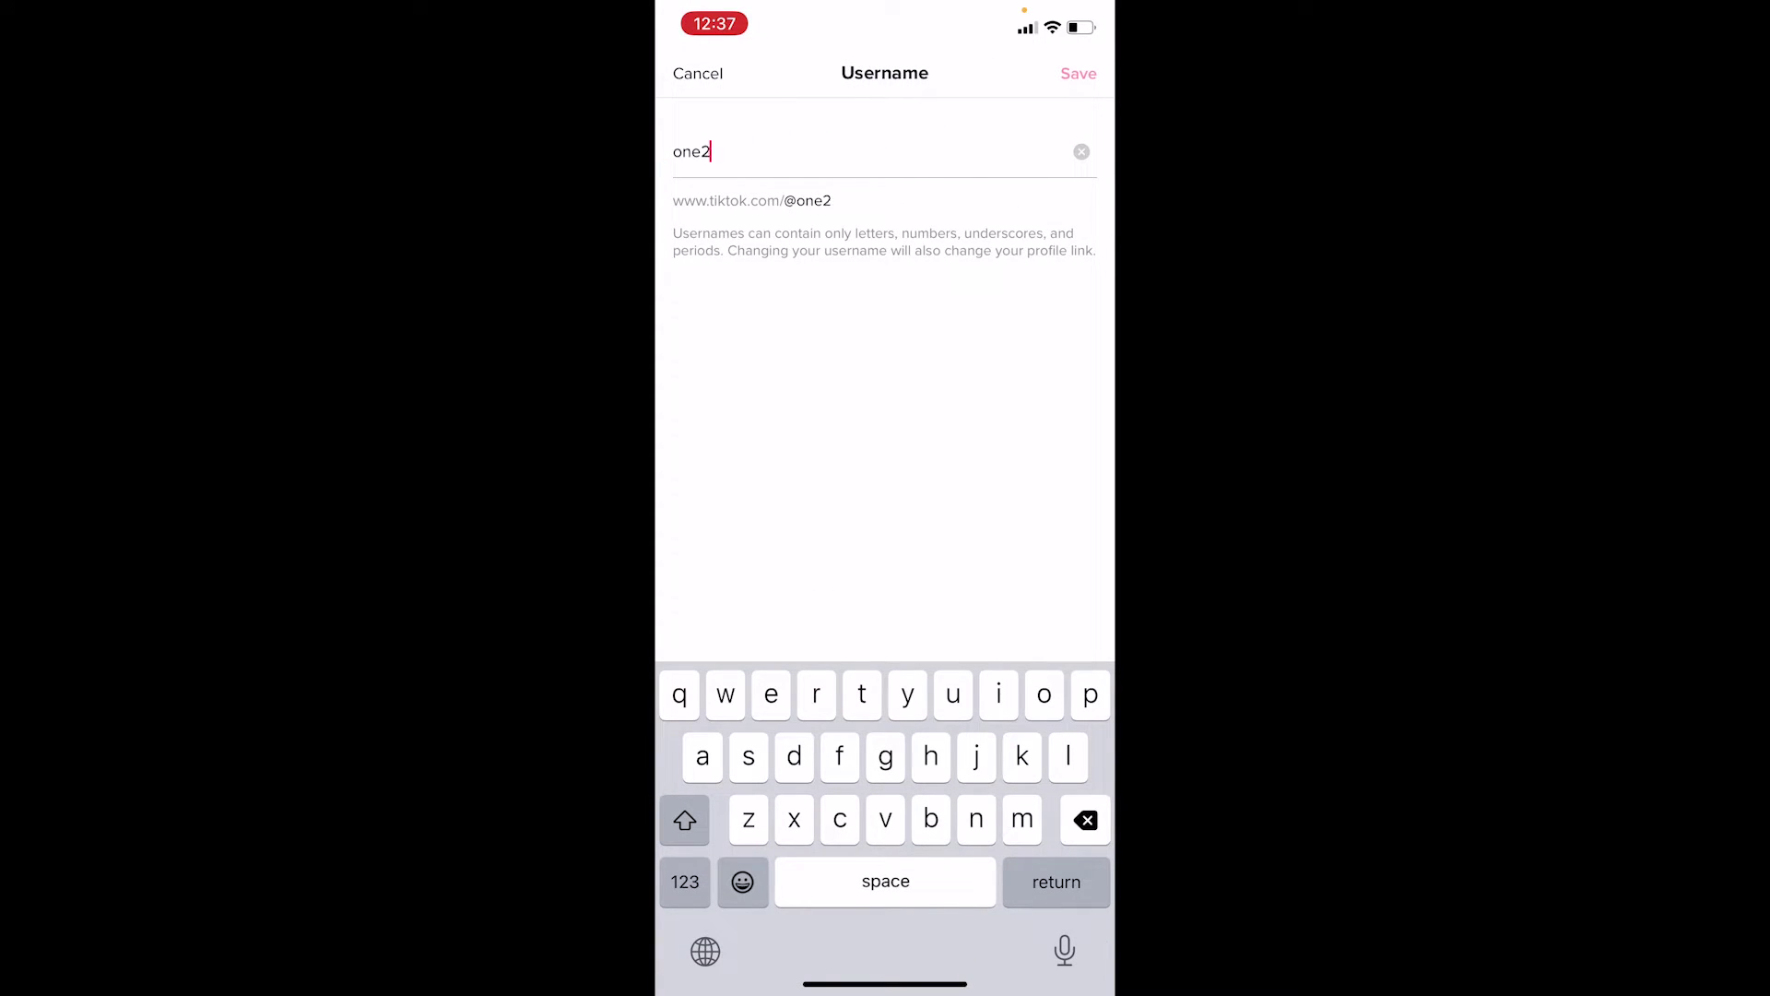
key("BackSpace")
key("BackSpace")
key("BackSpace")
type("ohxkhxkgxix")
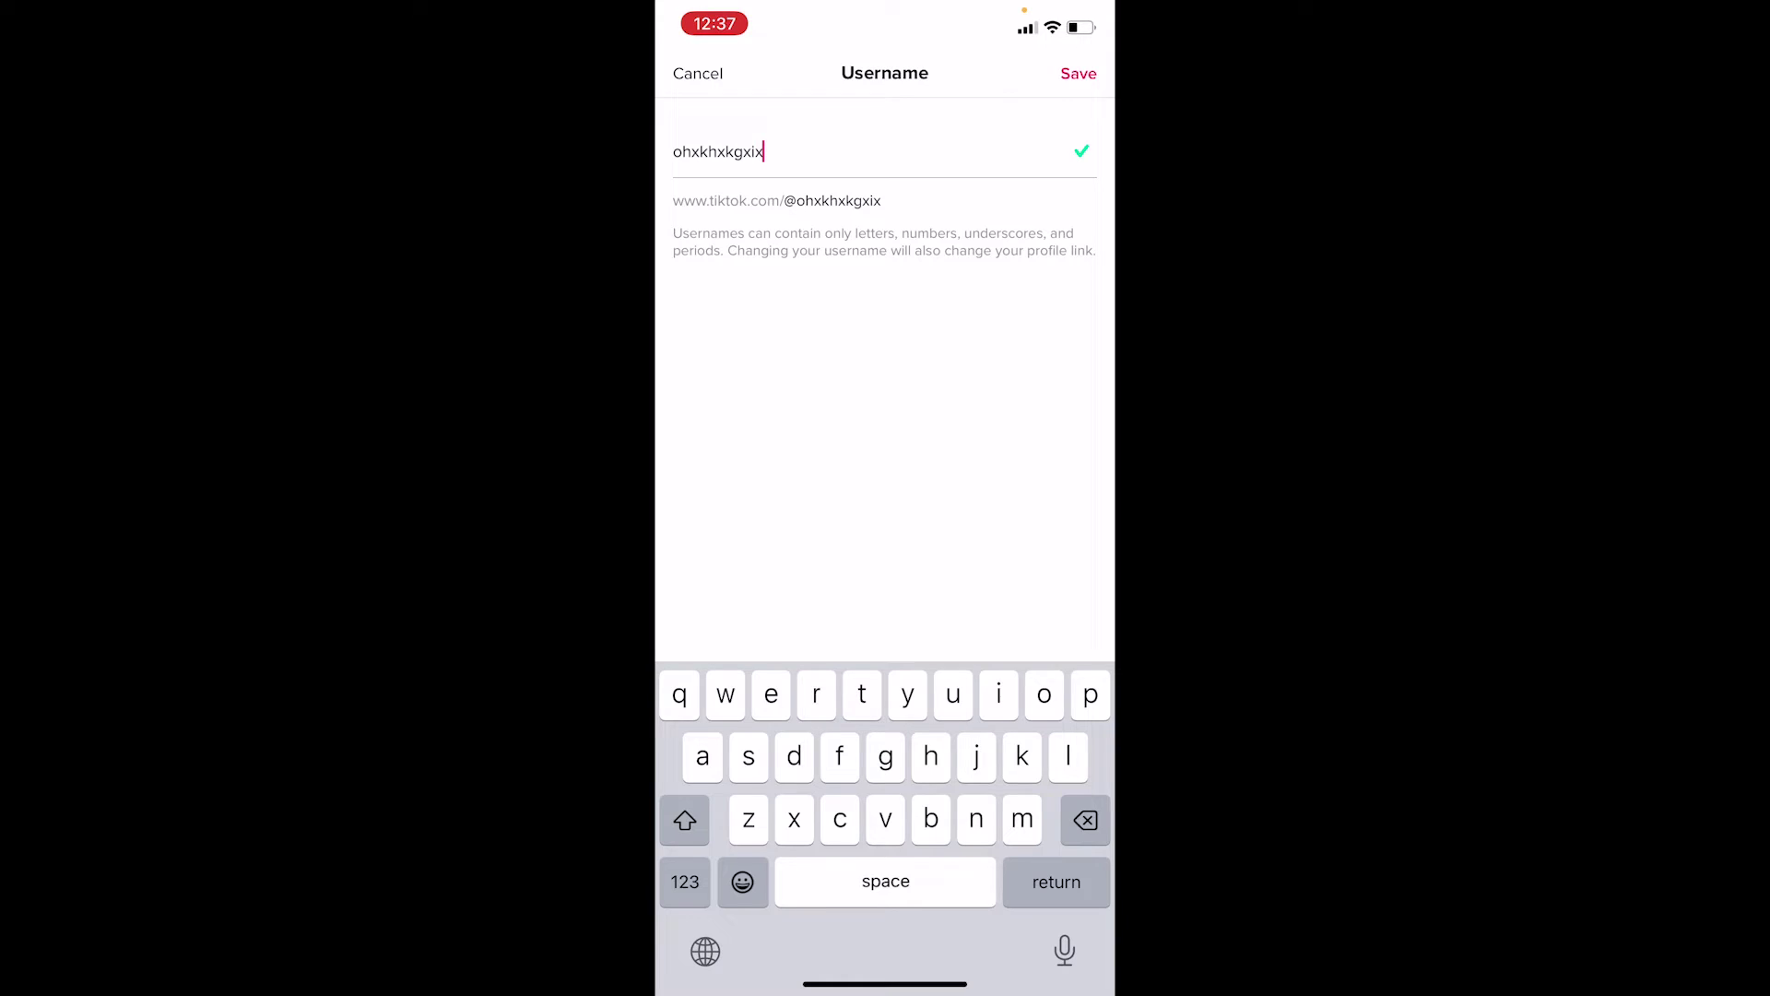
left_click(1077, 73)
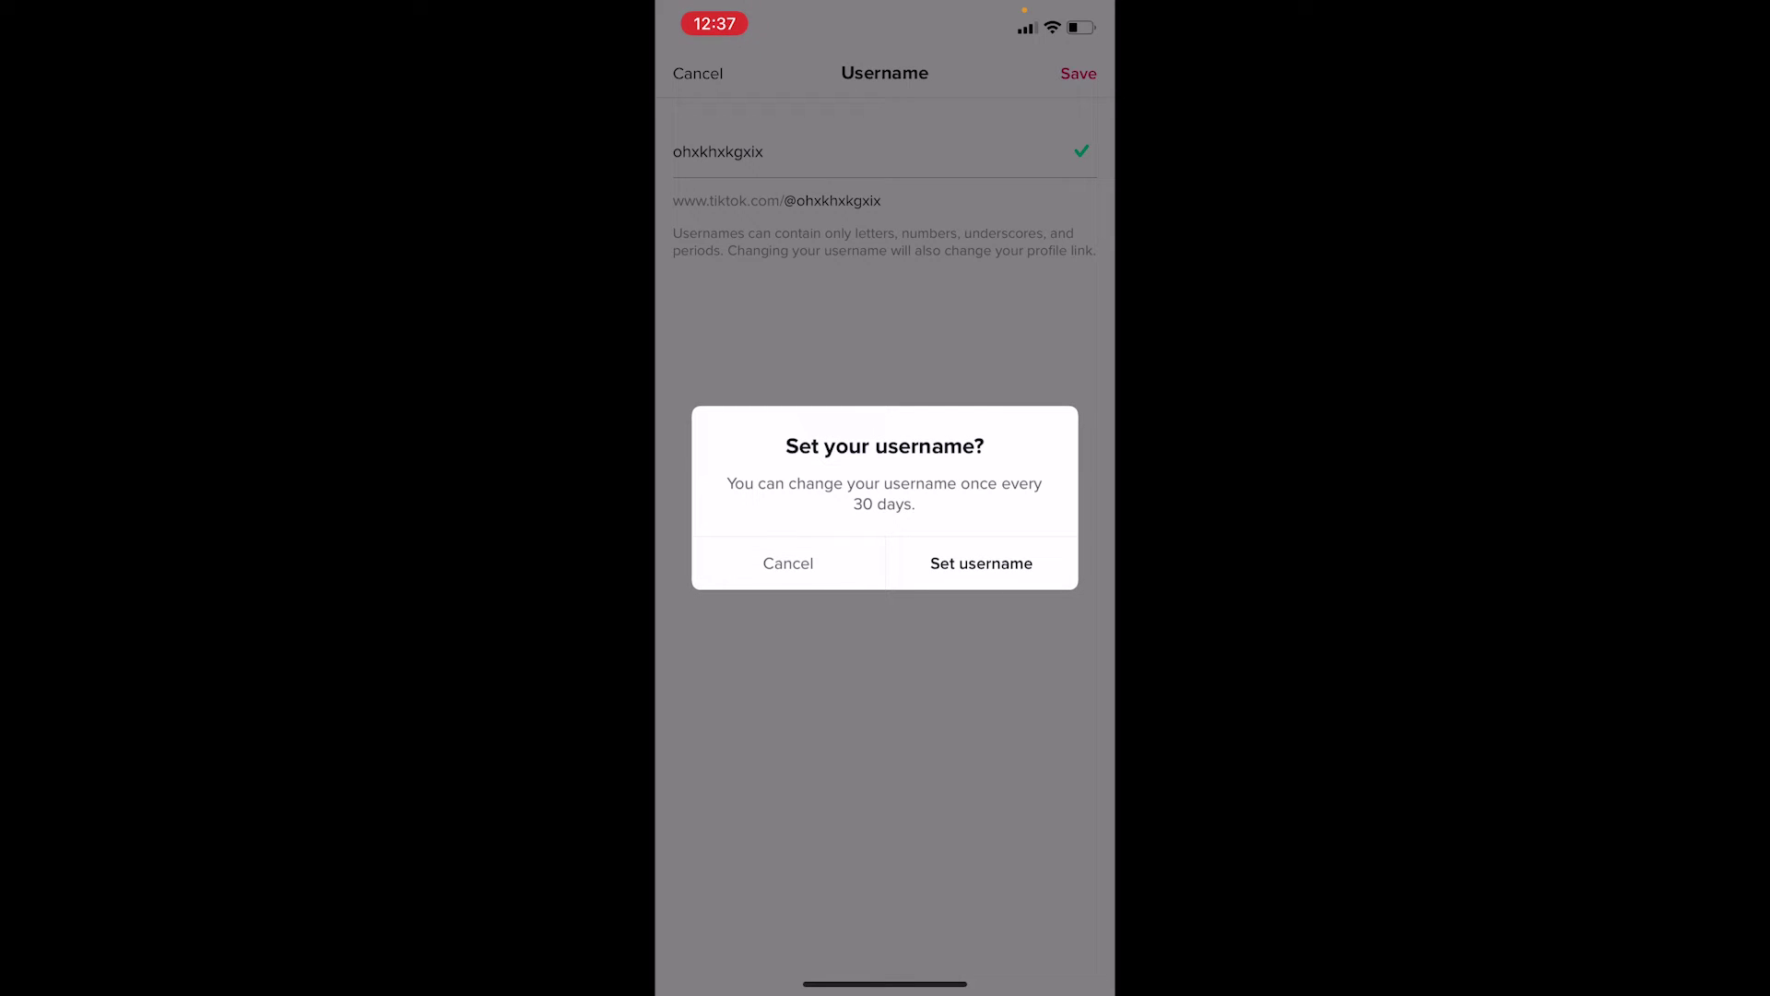
left_click(788, 564)
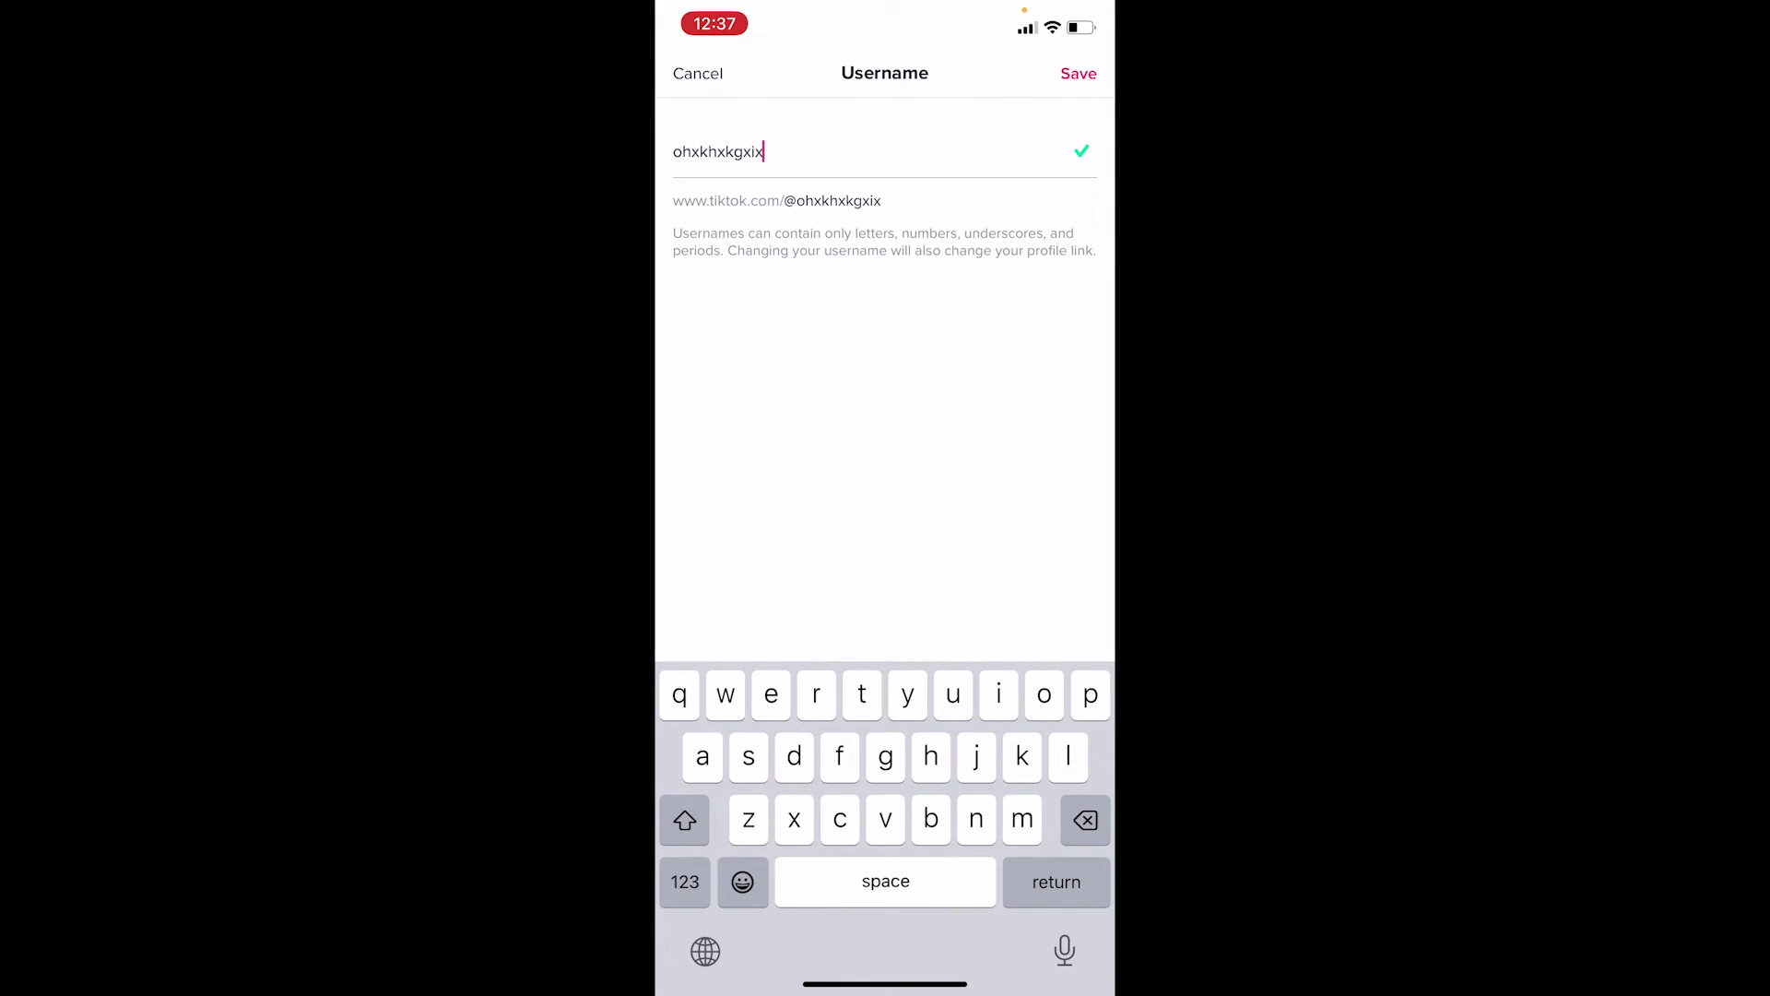
left_click(697, 74)
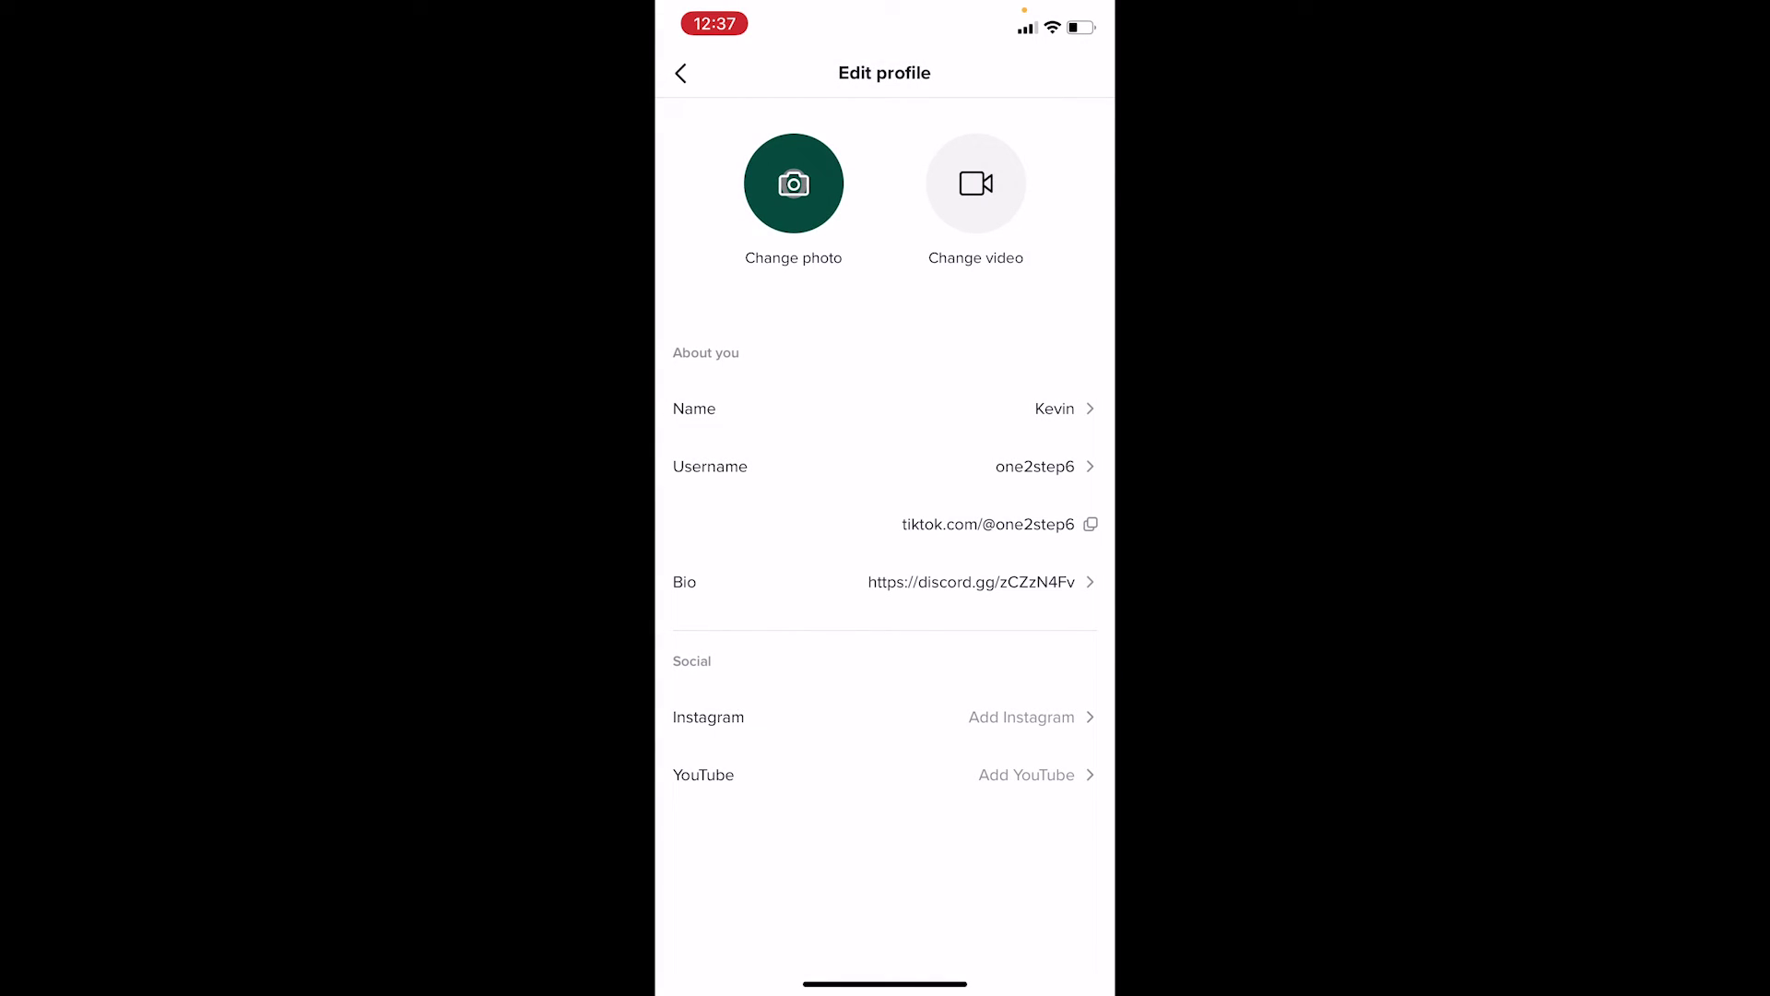
left_click(681, 73)
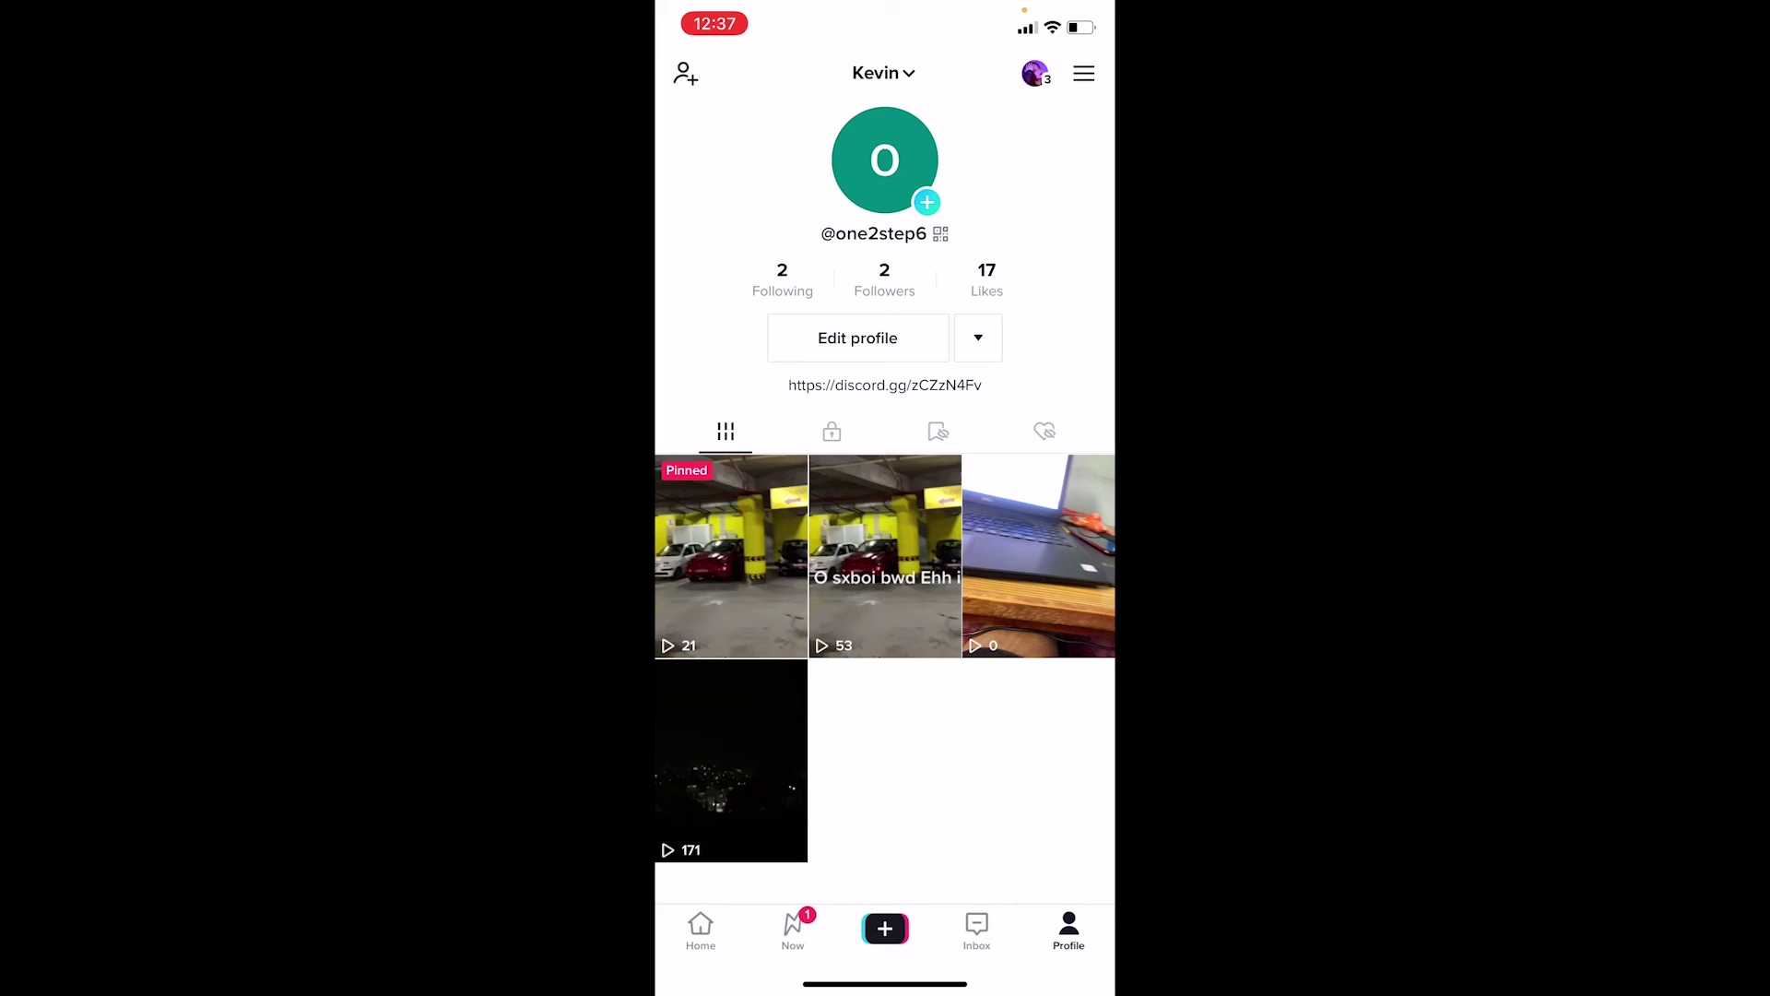